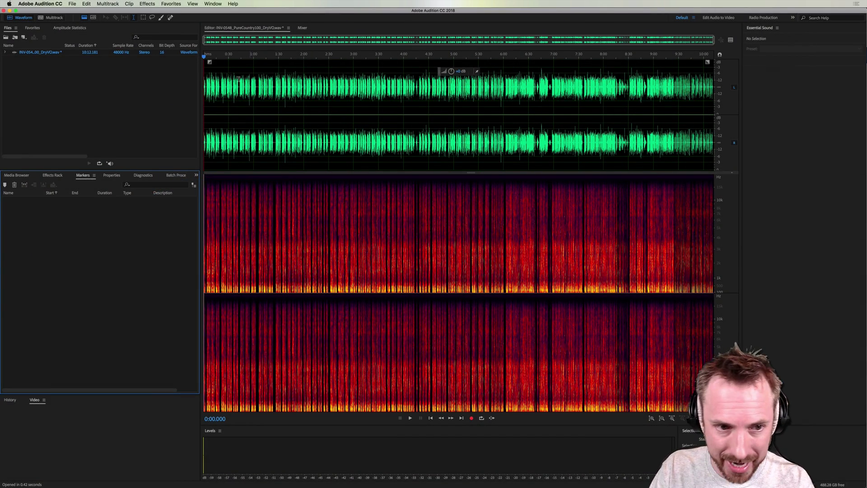
- Zoom into the timeline and play the opening of the voiceover
click(206, 57)
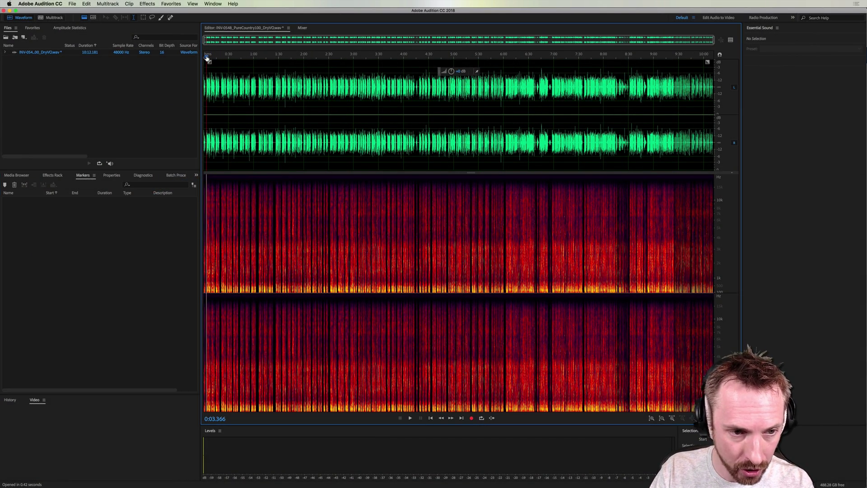
scroll(207, 57, up, 5)
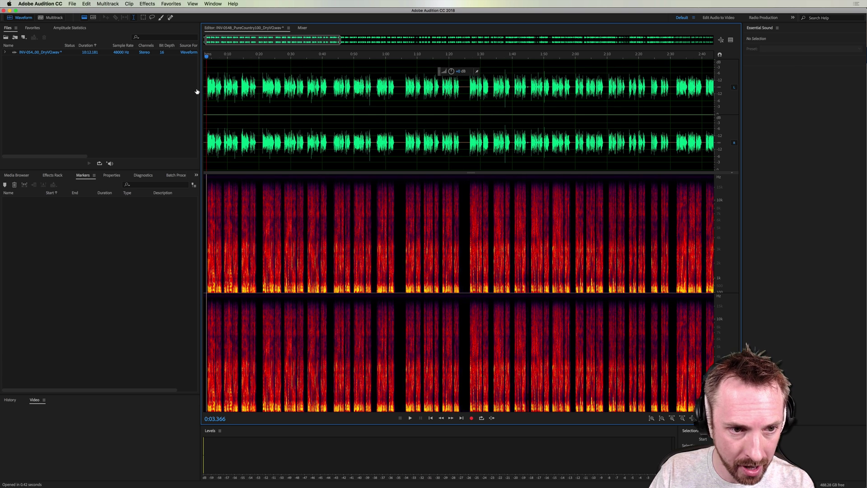
key(space)
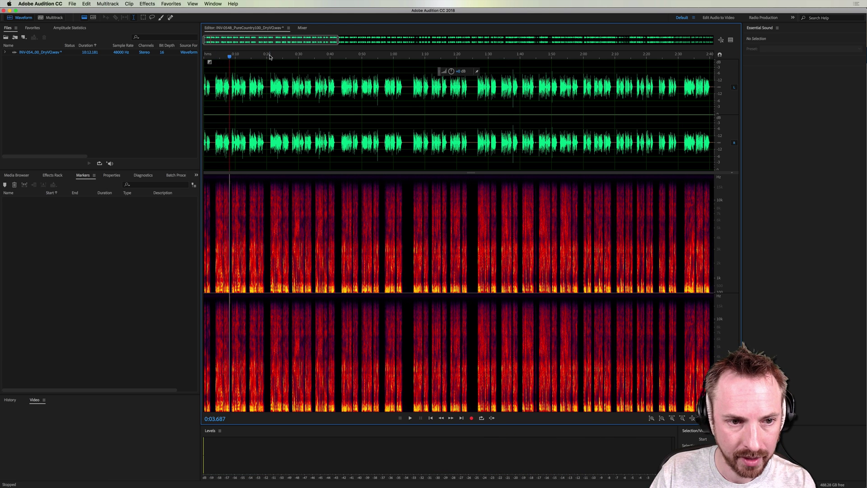
key(space)
scroll(296, 61, down, 5)
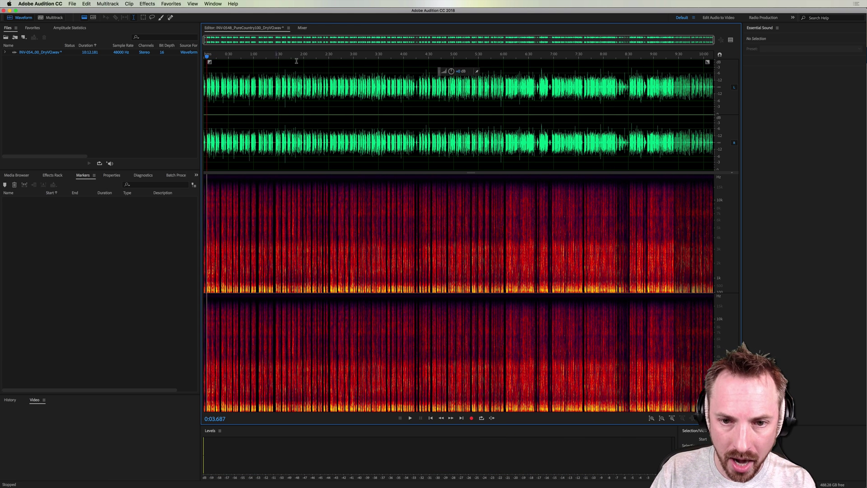
- Play from about 4:53 and select the short spoken line starting at 4:53.6
click(448, 85)
scroll(447, 82, up, 3)
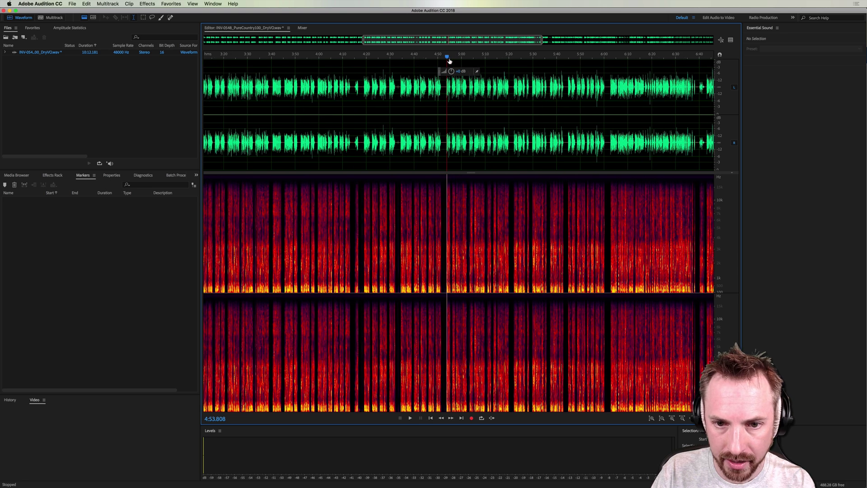
key(space)
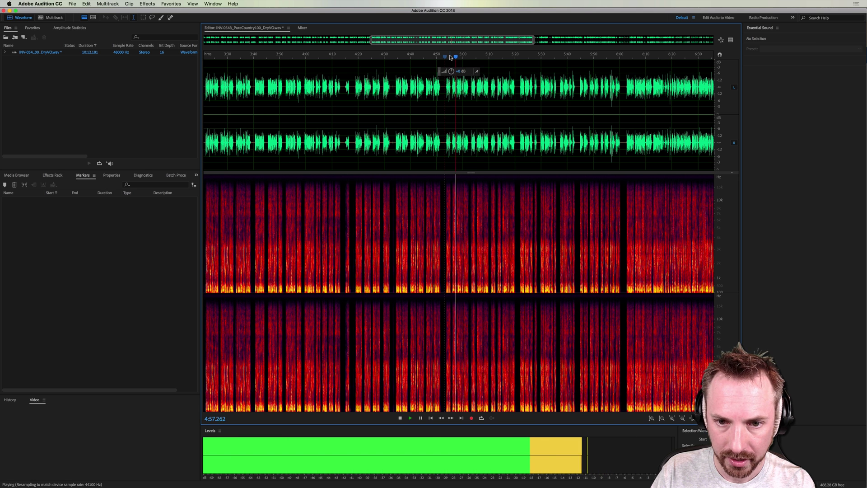
key(space)
scroll(447, 77, up, 3)
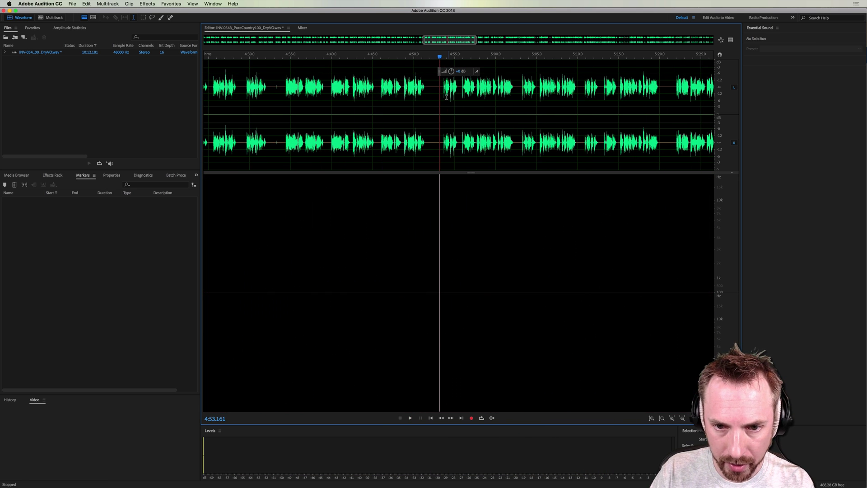
drag(443, 91, 458, 94)
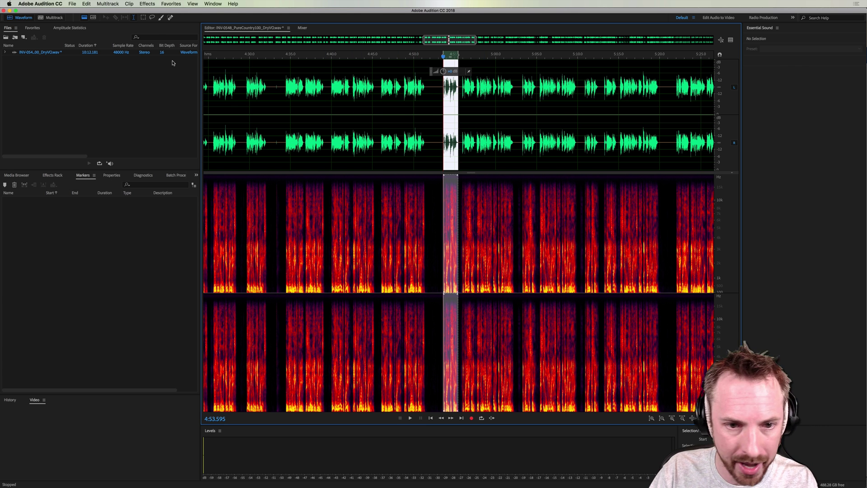
- Save the selection as 'The Party Has Started' into a newly created ArchiveVO folder
click(73, 5)
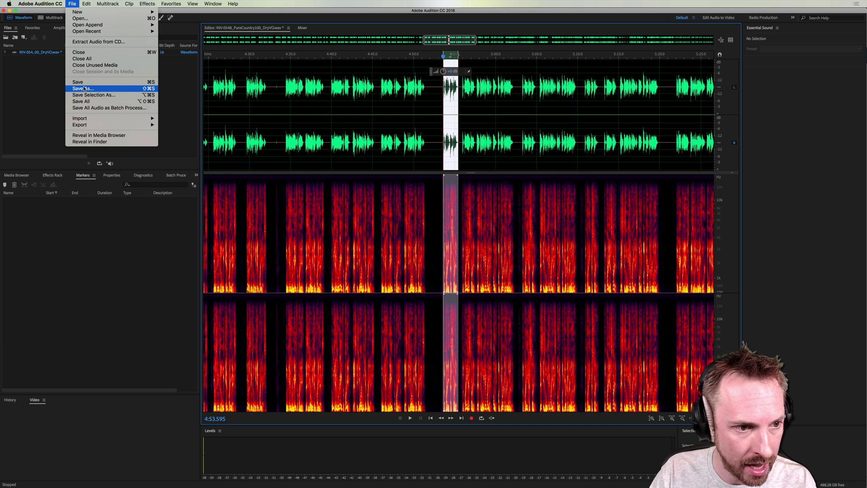
click(87, 93)
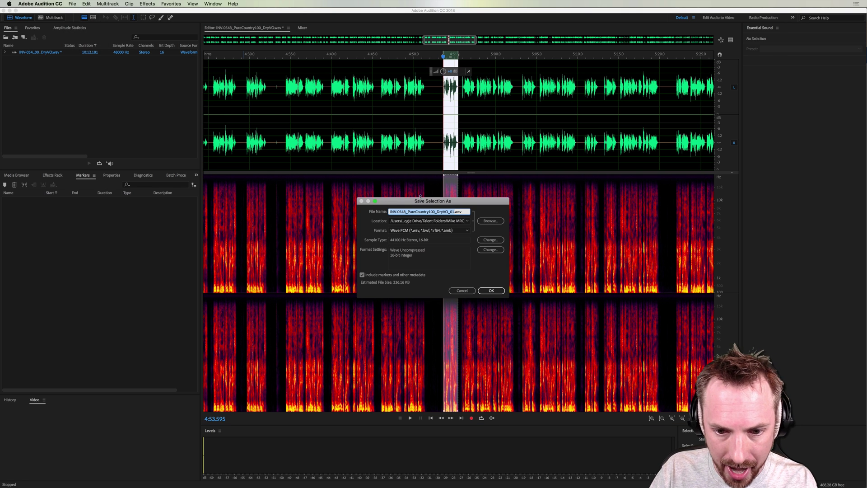
text(The Party Has)
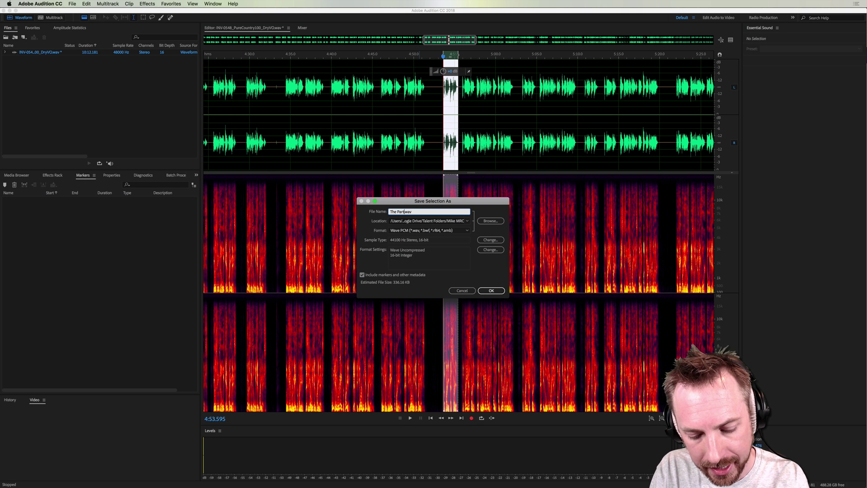
text( Started)
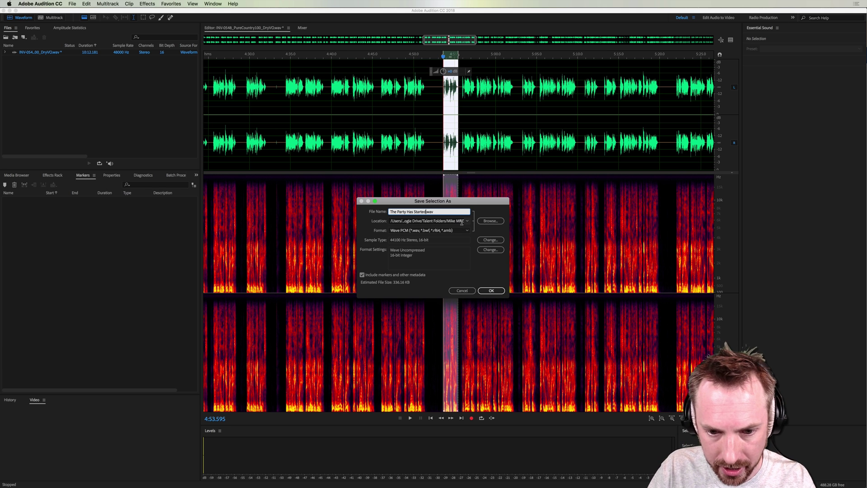
click(488, 294)
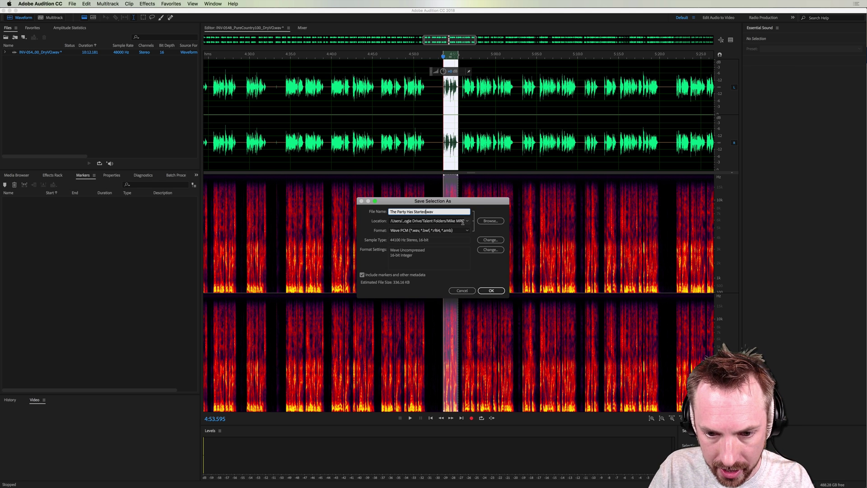
click(462, 221)
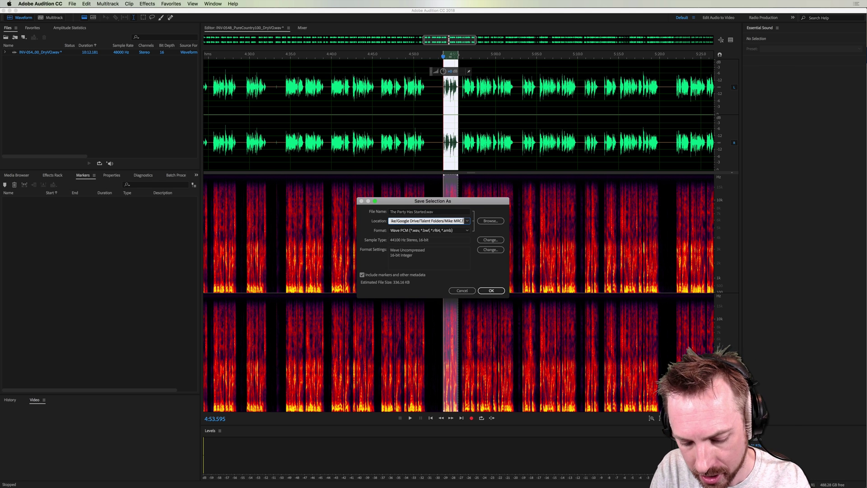
text(Archive)
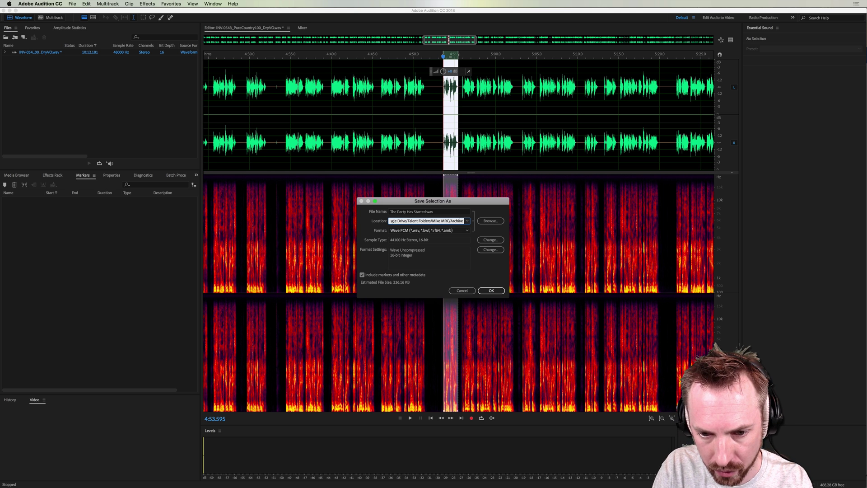
text(VO)
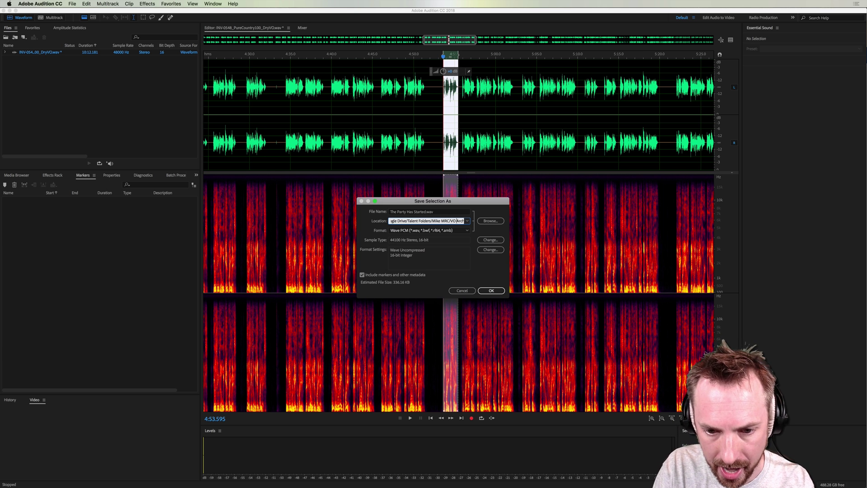
key(Return)
click(495, 260)
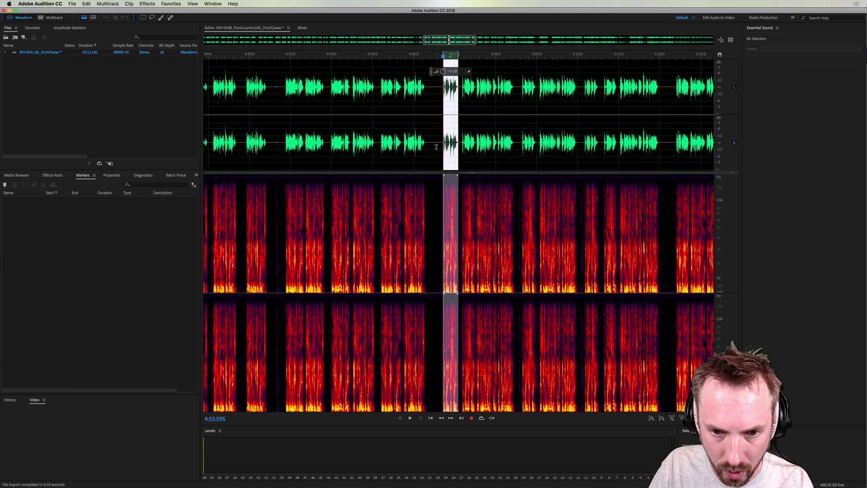
- Find The Party Has Started.wav with Spotlight and drag it into Audition's Files panel
click(436, 149)
key(super+space)
text(the pa)
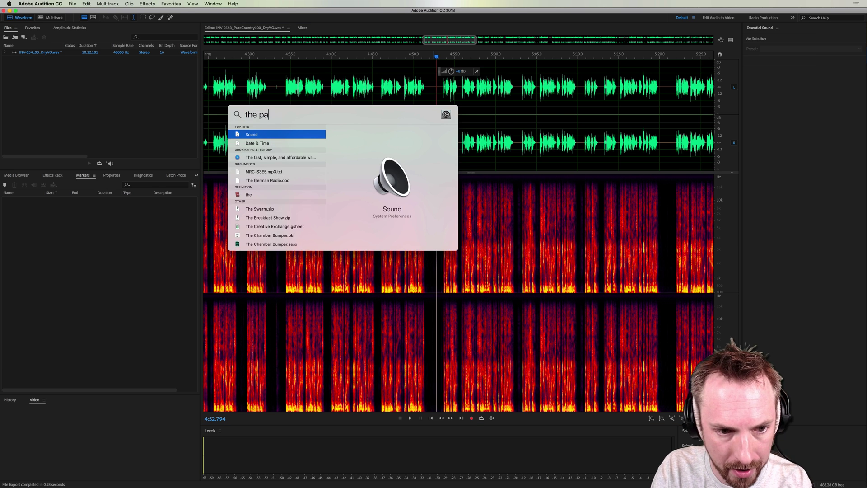
text(rty has started)
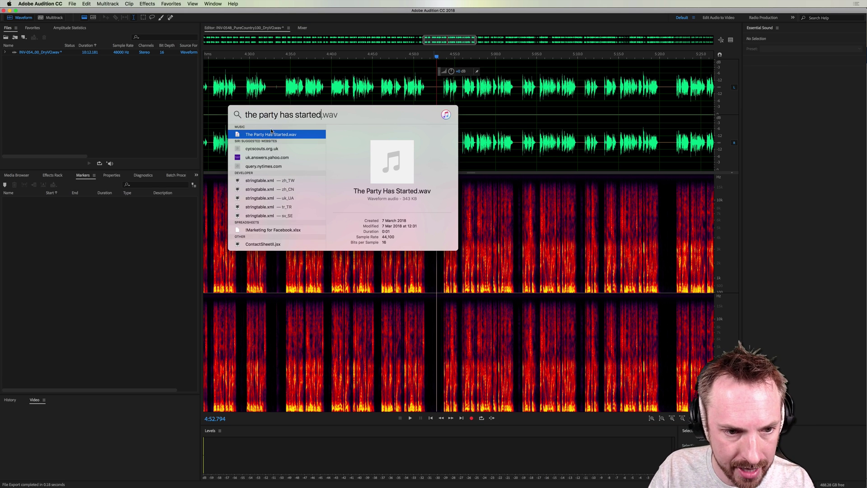
drag(290, 135, 88, 91)
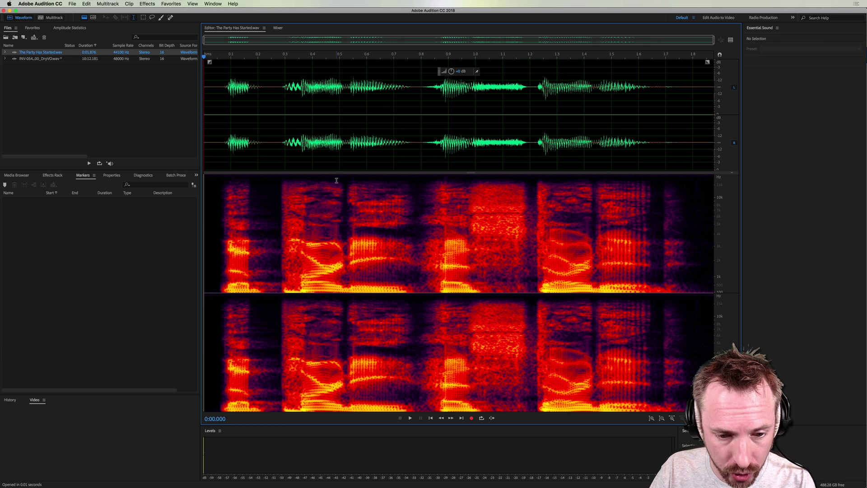
- Bring Safari forward, showing the empty Sonix upload page
key(super+Tab)
drag(337, 184, 399, 153)
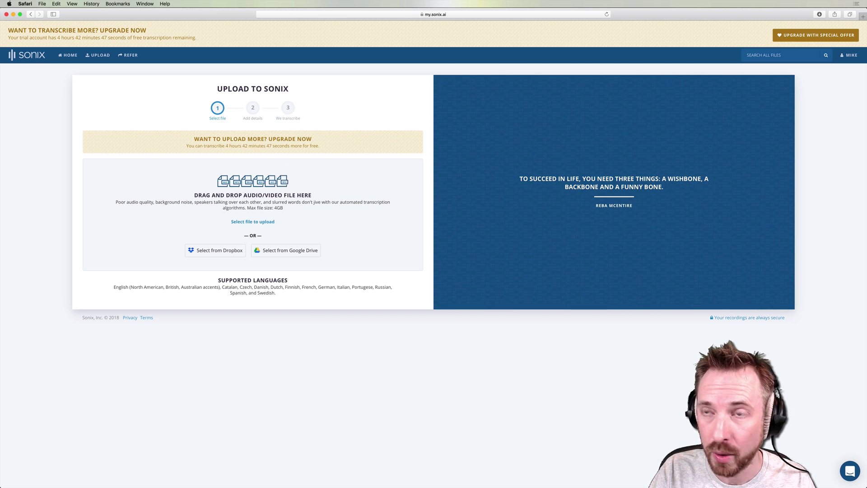
- Upload INV-0548_PureCountry100_DryVO.wav to Sonix and start its English - American transcription
drag(527, 58, 307, 225)
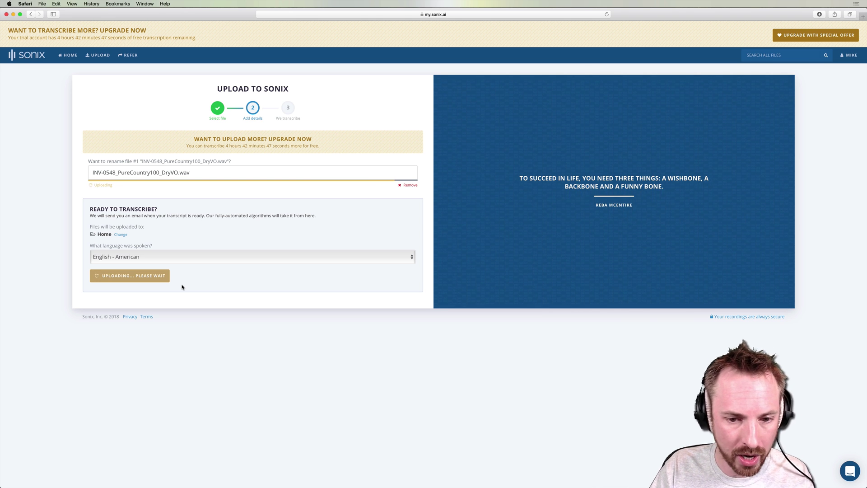
click(142, 275)
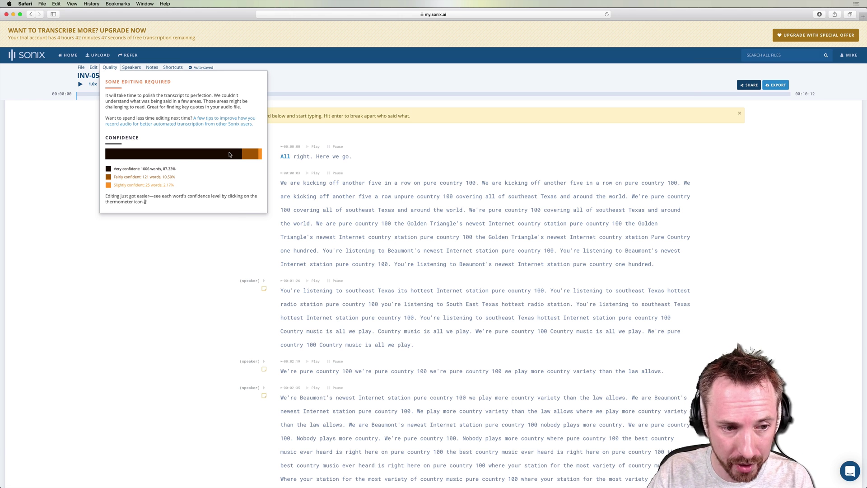
- Close the quality summary, colour words by confidence, and scroll through the transcript
mouse_move(211, 155)
mouse_move(253, 156)
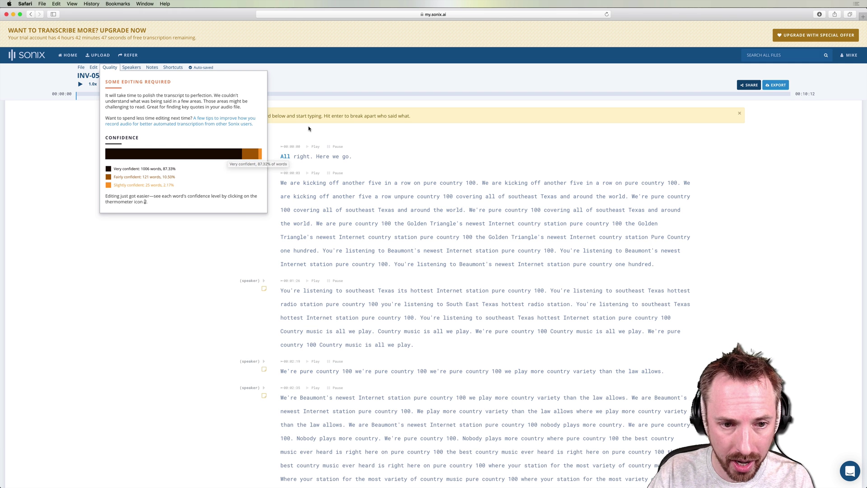
click(174, 272)
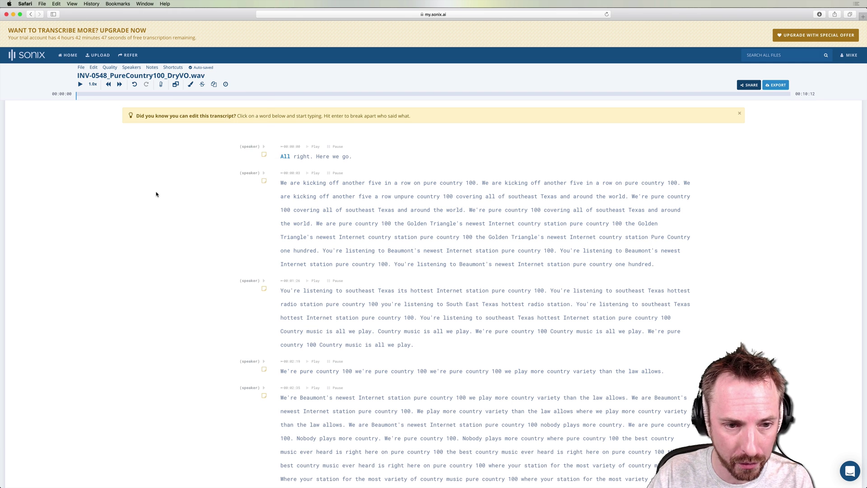
click(161, 84)
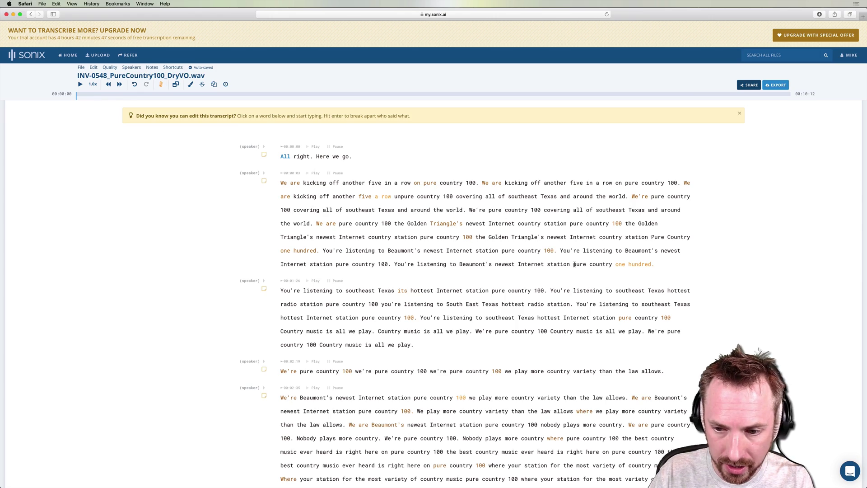
scroll(420, 234, down, 15)
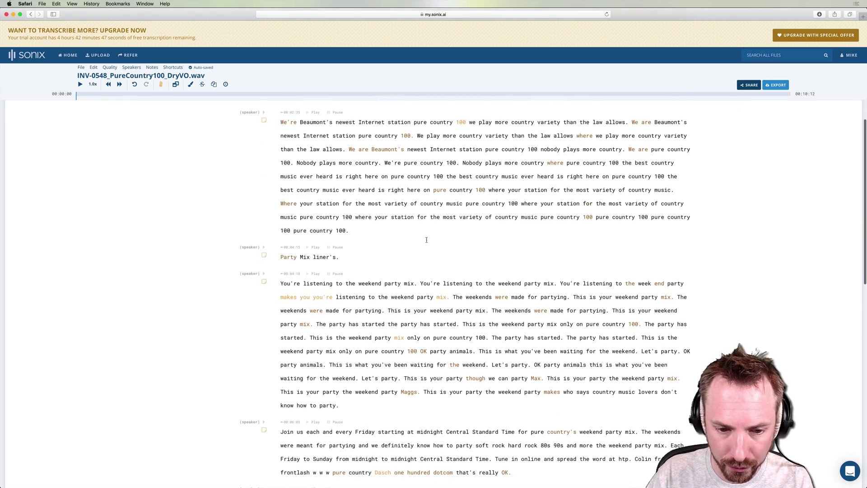
scroll(415, 251, down, 15)
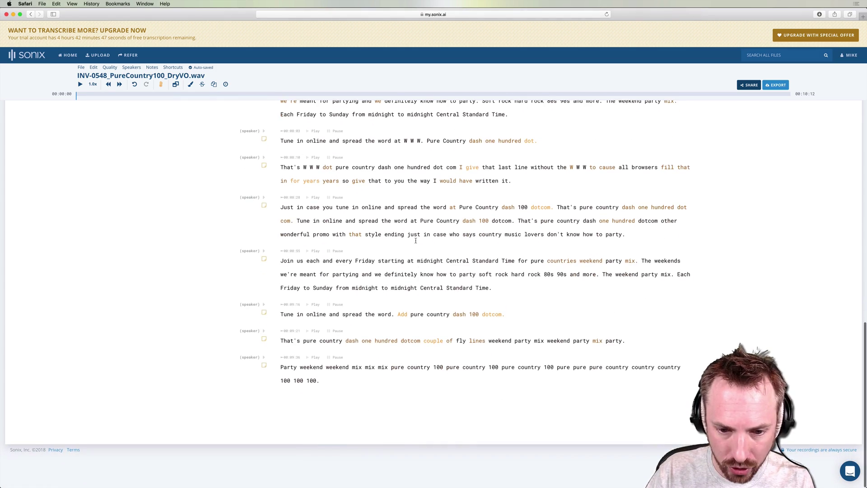
scroll(416, 240, up, 20)
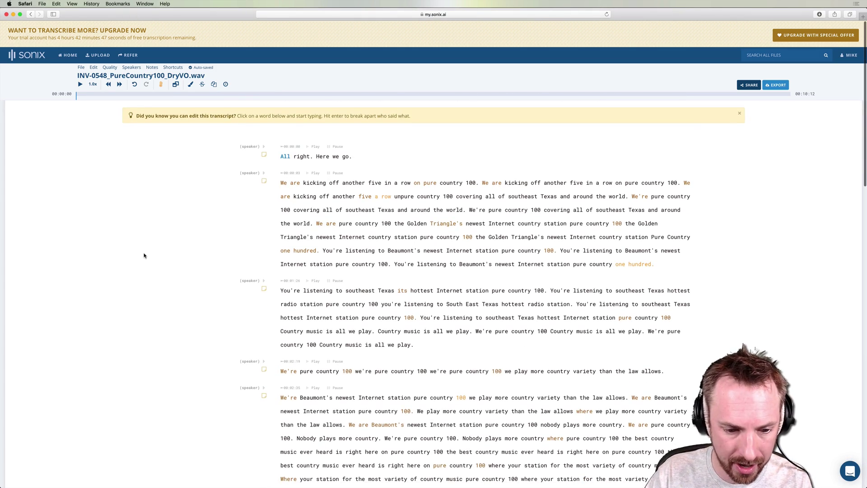
key(super+f)
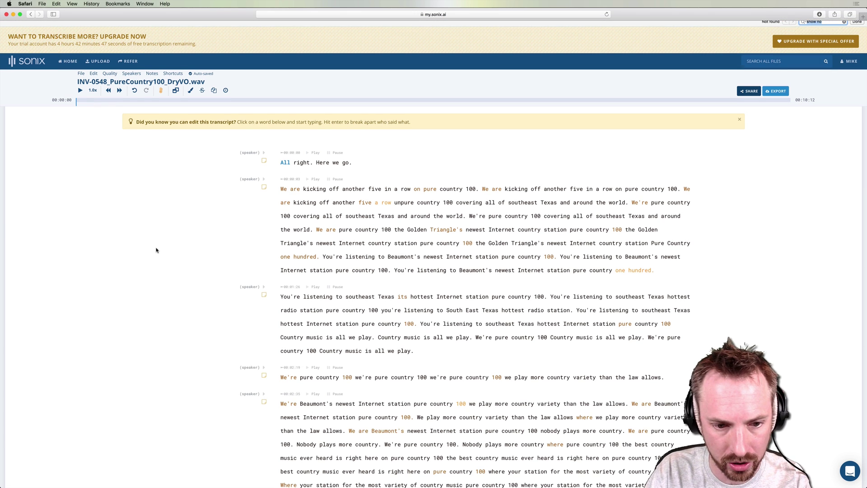
text(part)
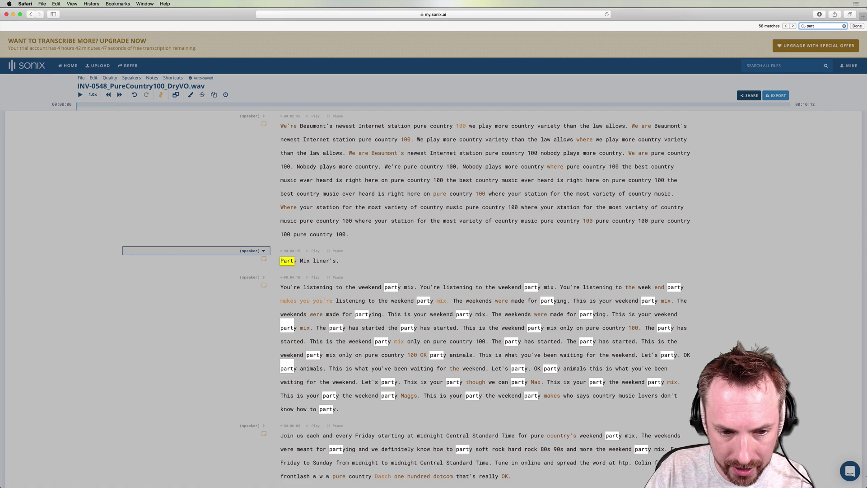
key(Escape)
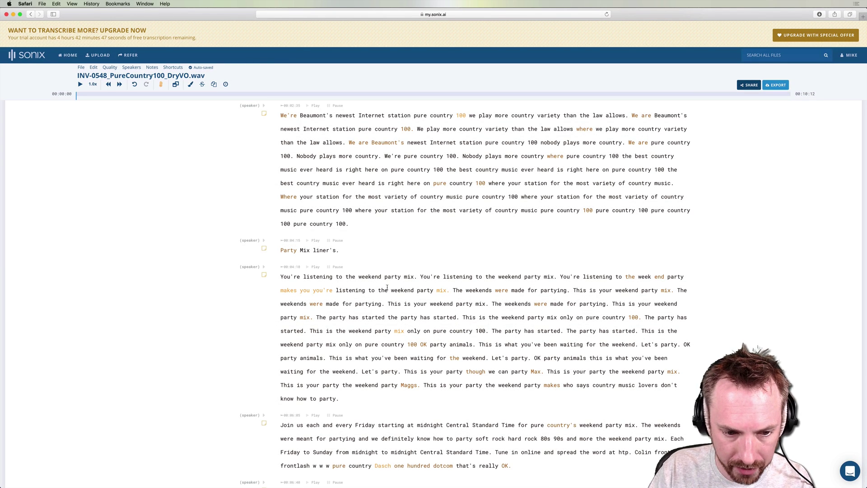
scroll(385, 245, up, 15)
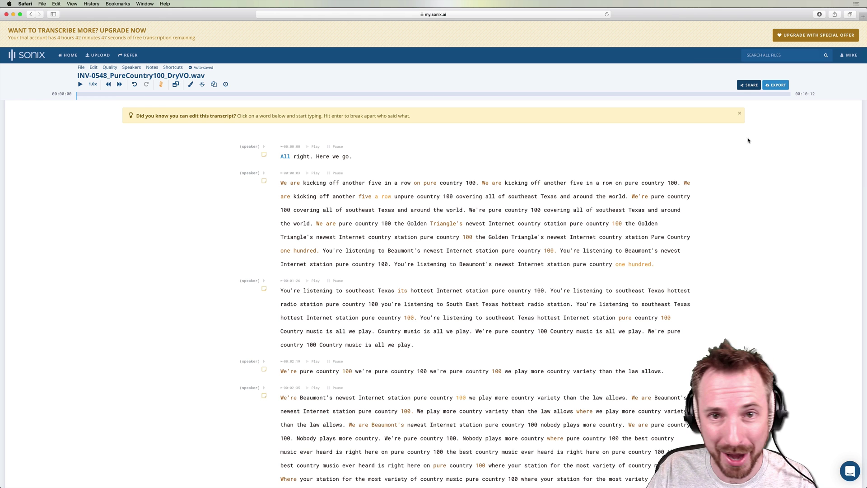
- Export the transcript as an Adobe Audition session file (*.sesx) and show the Downloads stack
click(771, 86)
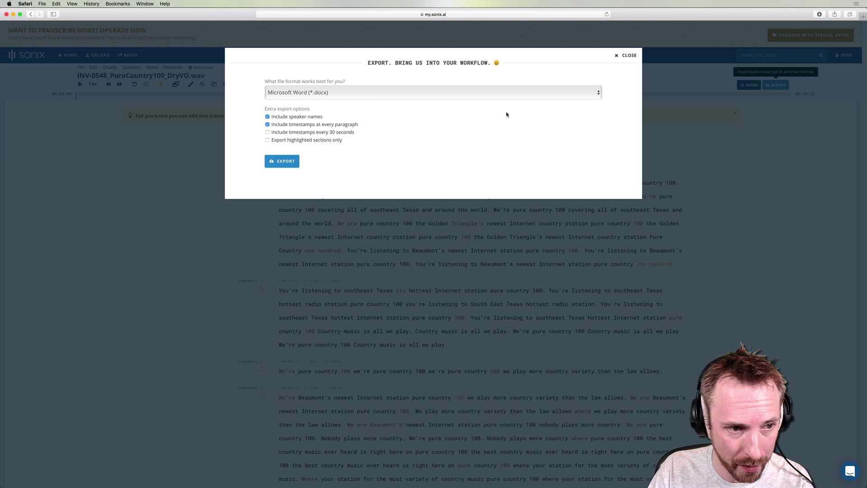
click(309, 94)
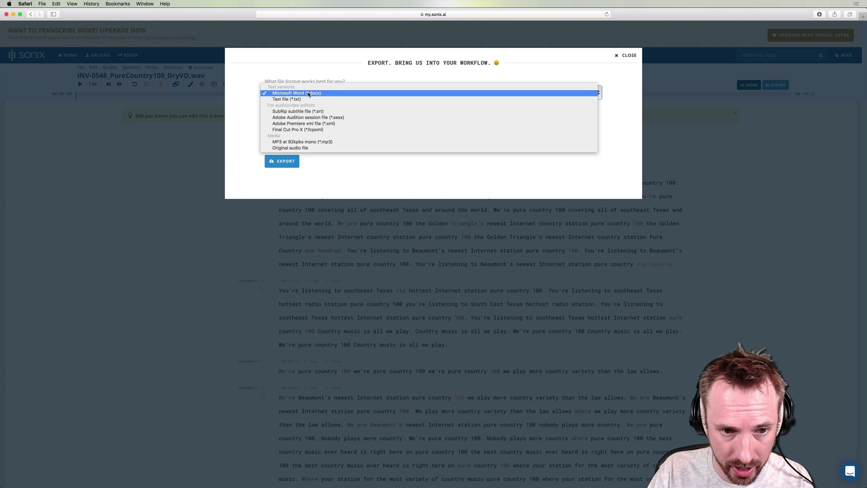
click(298, 117)
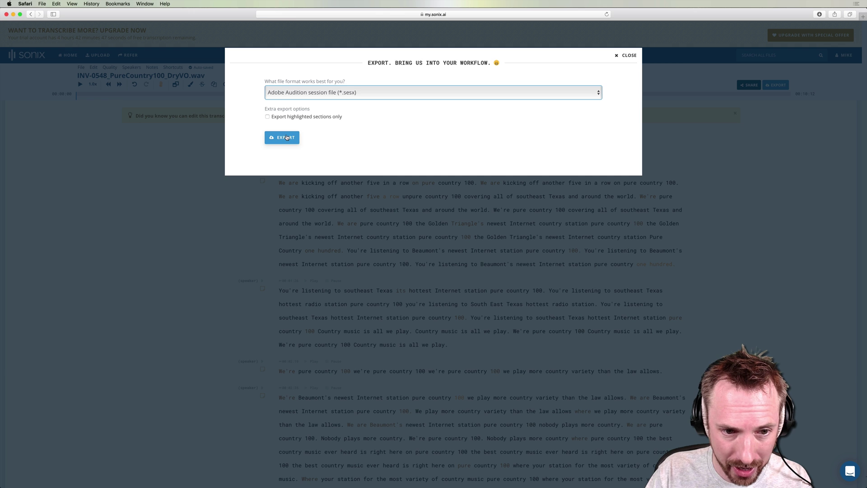
click(287, 137)
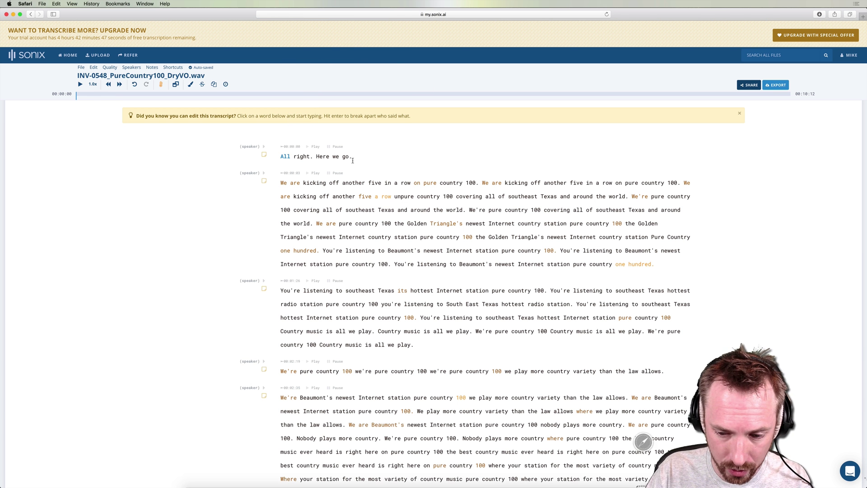
mouse_move(646, 483)
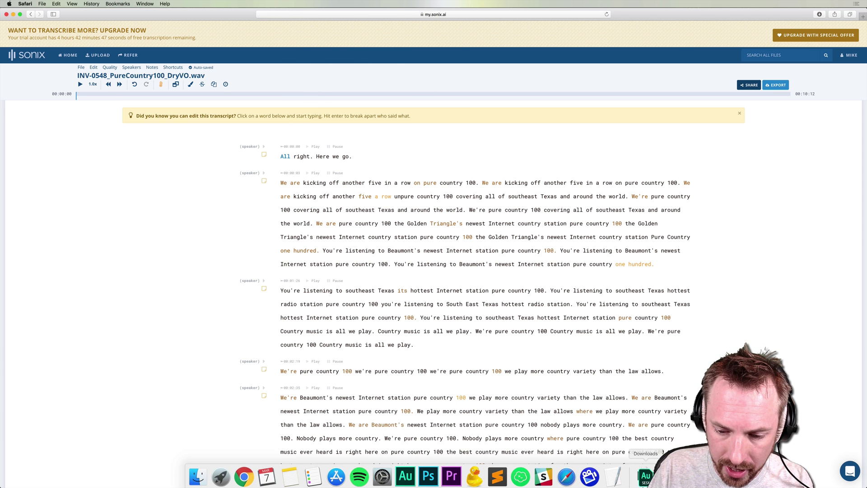
click(647, 482)
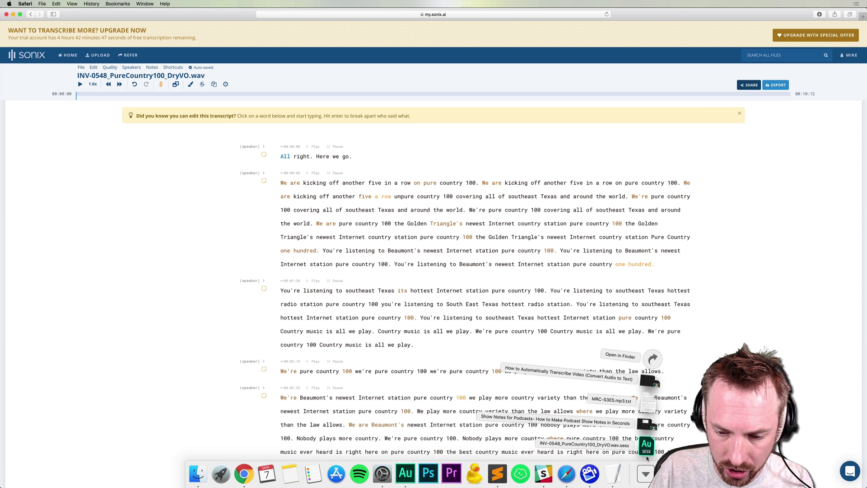
- Open the .sesx session and relink its missing audio to the found DryVO.wav
click(632, 426)
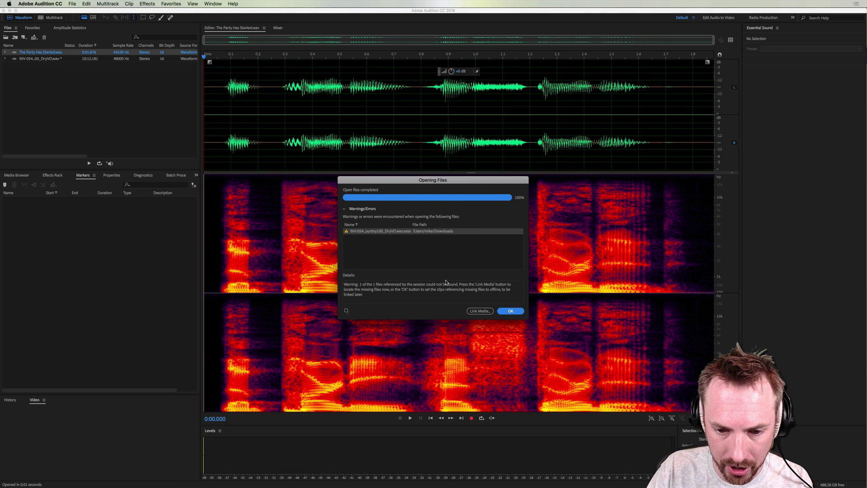
click(474, 312)
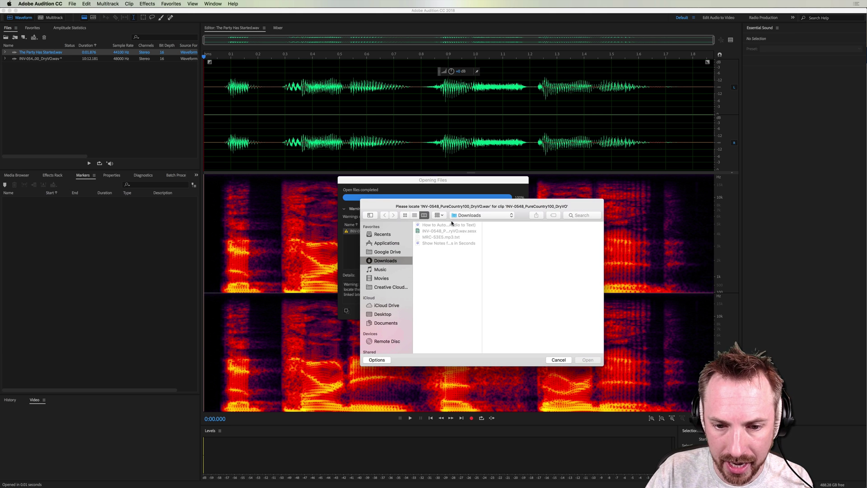
key(super+Tab)
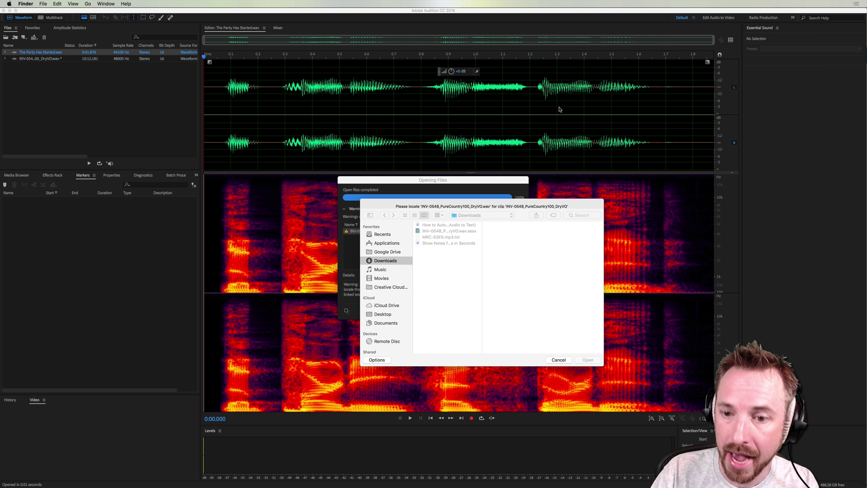
click(581, 214)
text(INV-0548_PureCountry100_DryVO.wav)
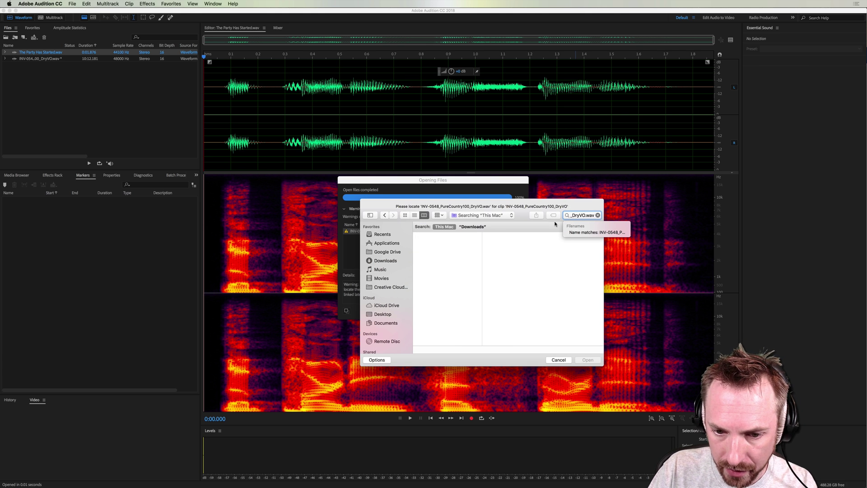
double_click(449, 257)
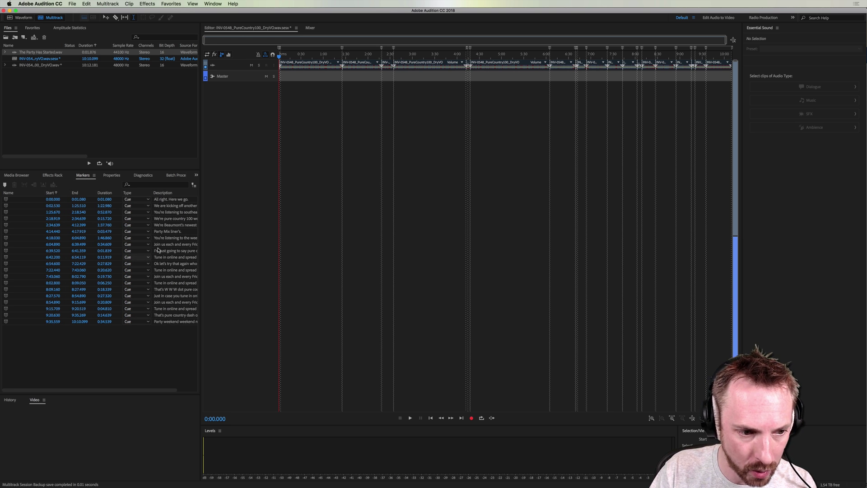
- Type 'par' in the Markers panel search to show only party lines
click(211, 4)
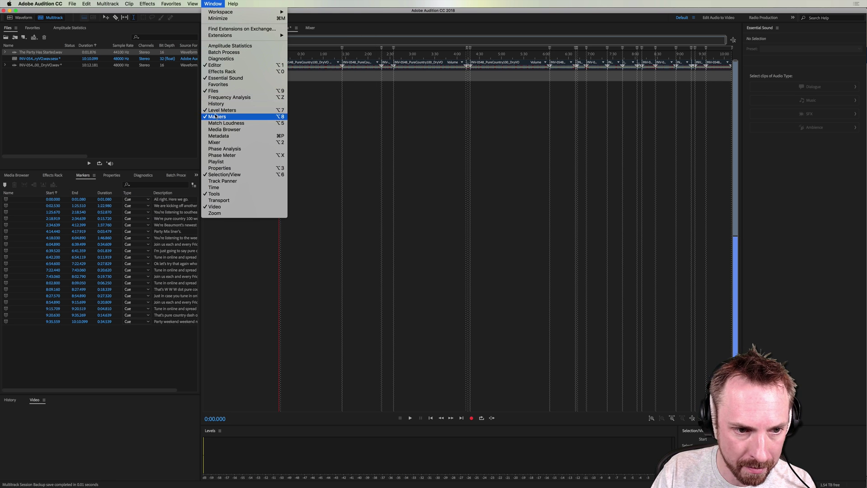
click(166, 157)
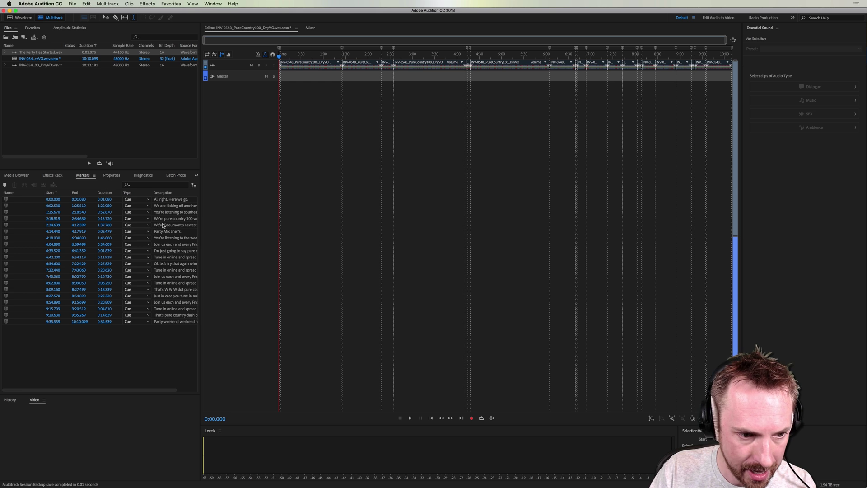
scroll(168, 221, right, 3)
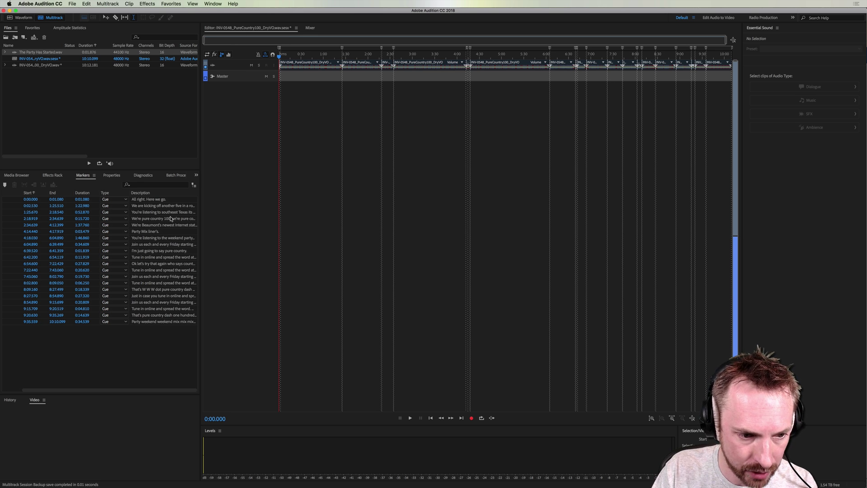
scroll(170, 220, left, 3)
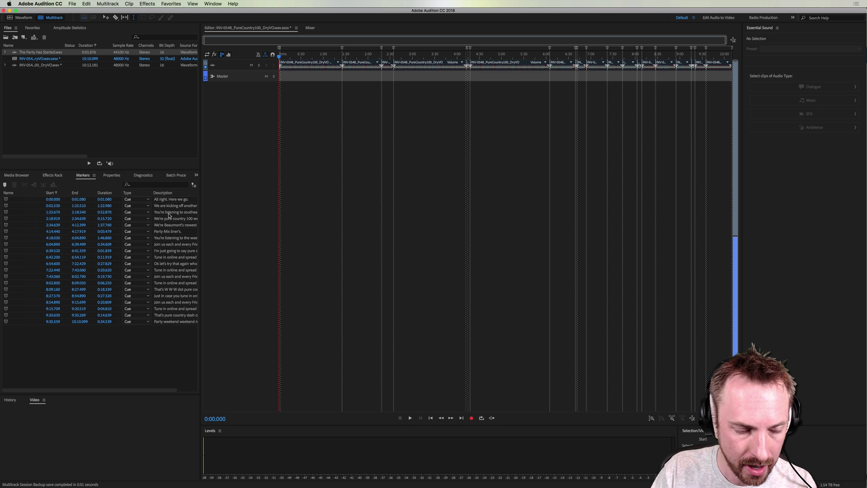
click(158, 183)
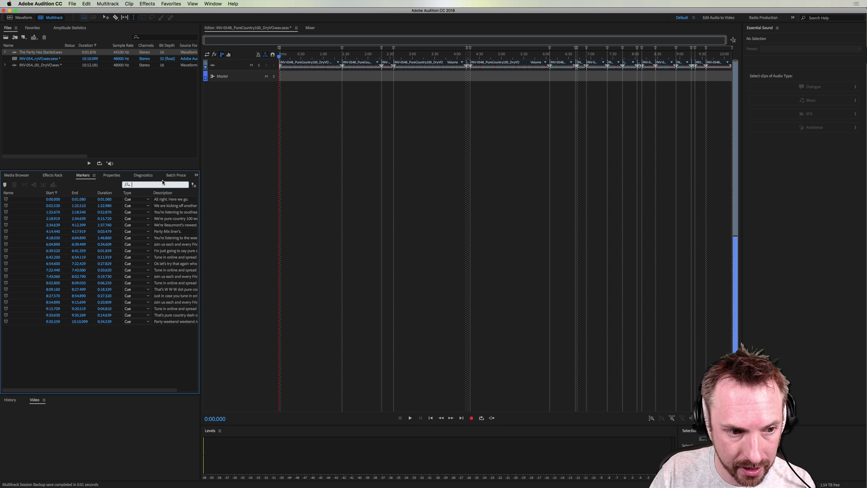
text(party)
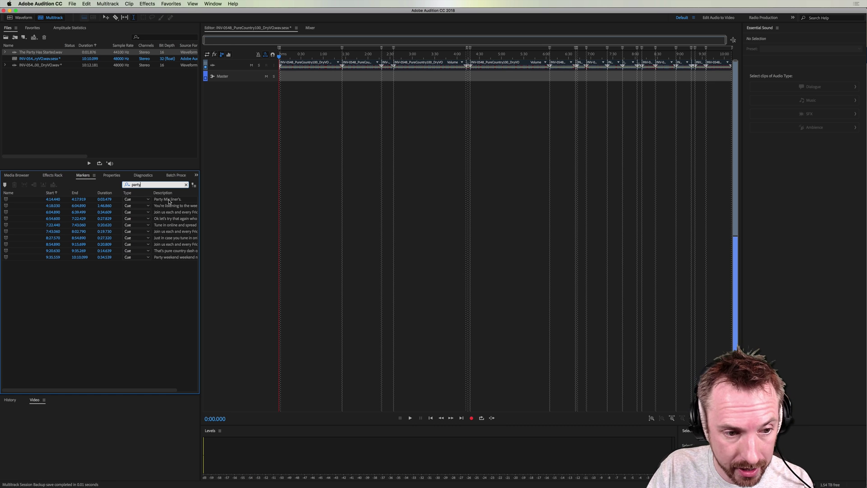
- Play the filtered Party Mix liner, 7:22.440 and 8:54.890 marker lines
click(169, 201)
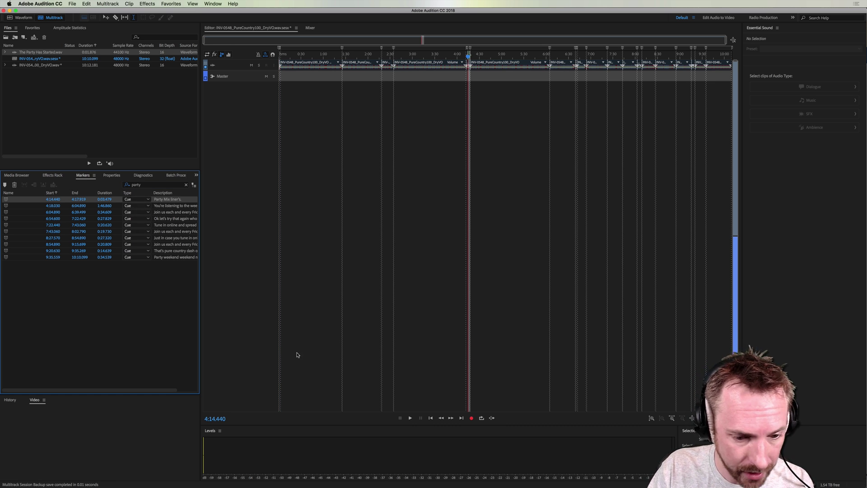
click(411, 418)
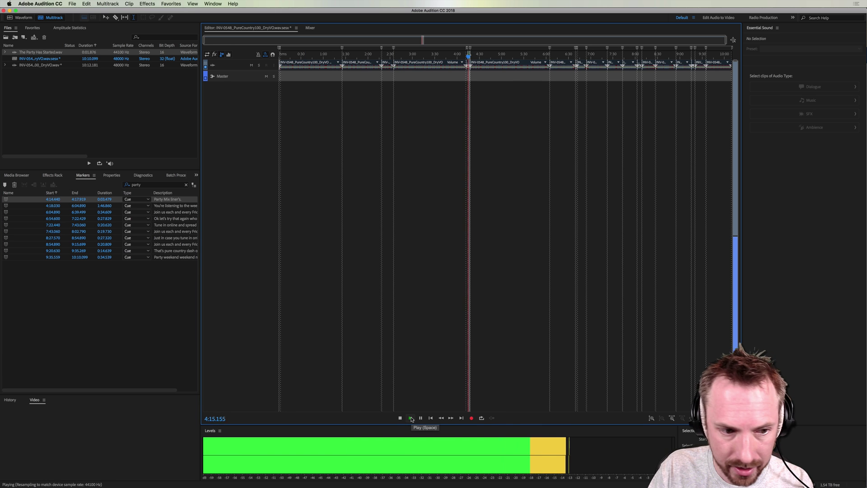
key(space)
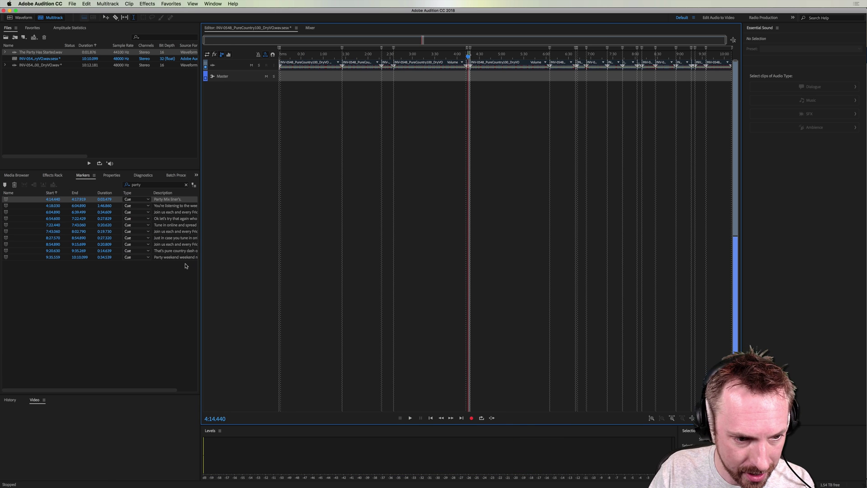
click(169, 225)
click(410, 418)
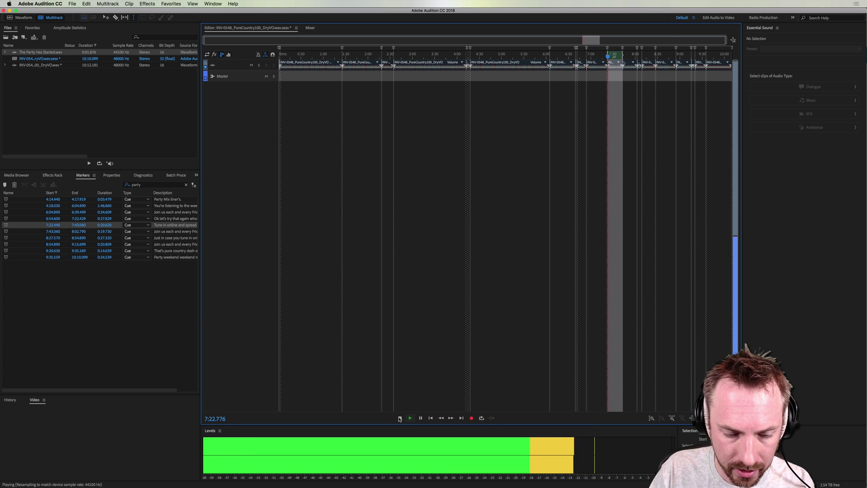
key(space)
click(167, 244)
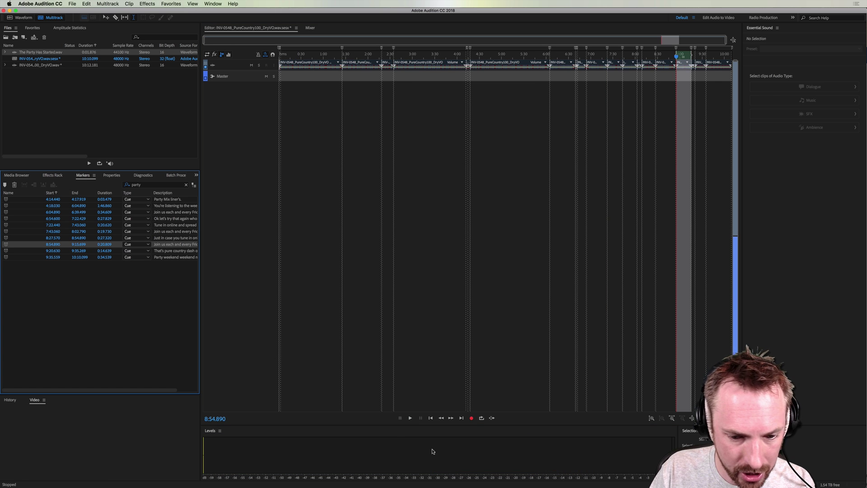
click(410, 417)
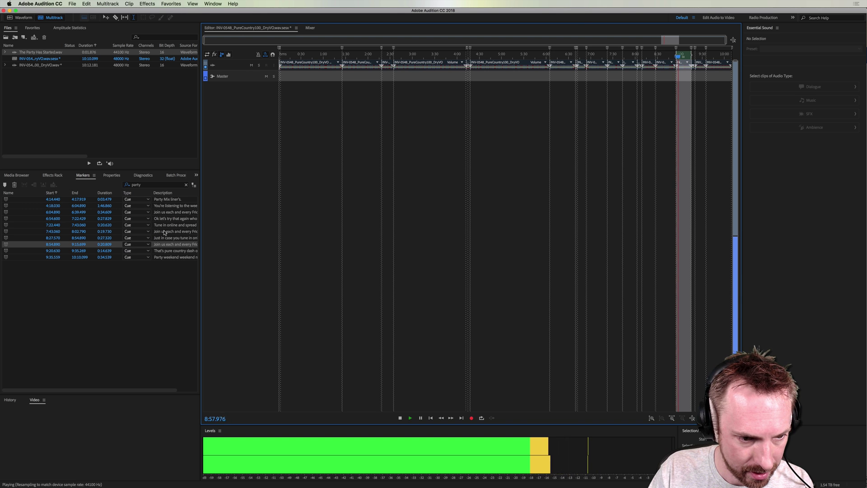
key(space)
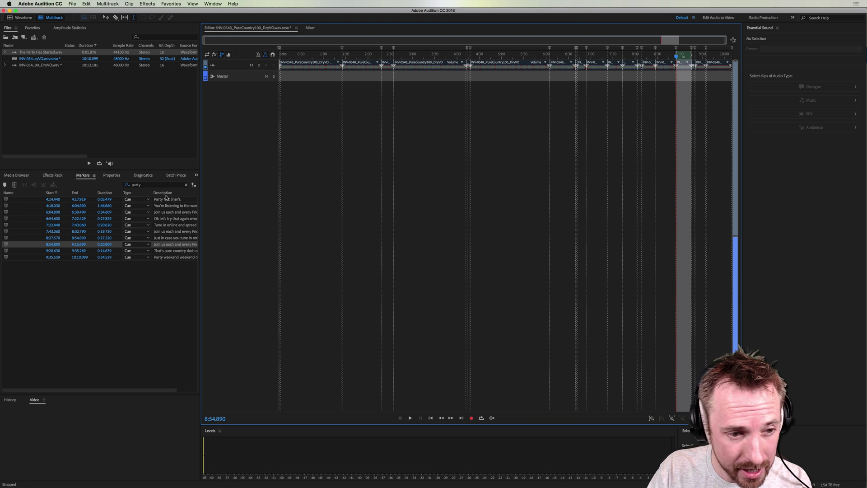
- Clear the marker search and play the line at the 9:20.630 marker
click(186, 185)
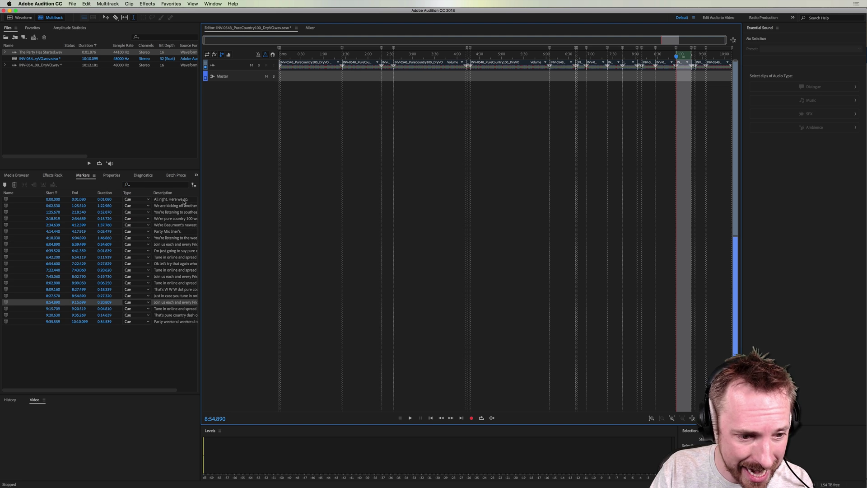
click(167, 316)
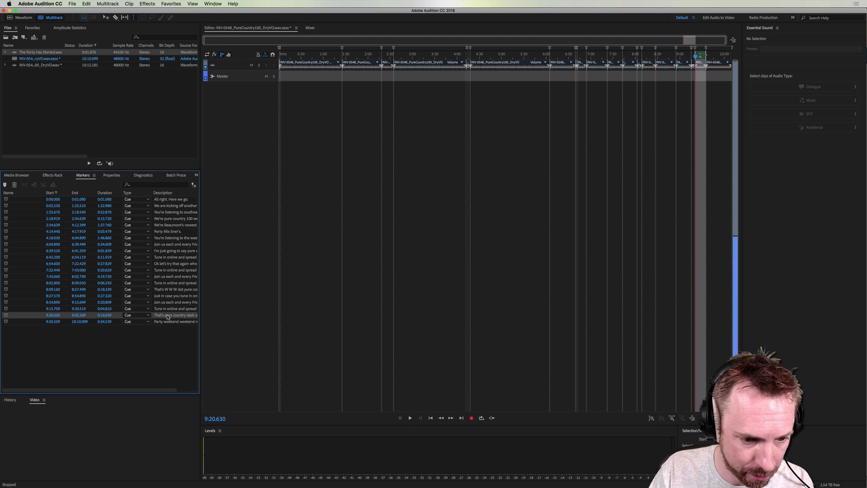
click(410, 417)
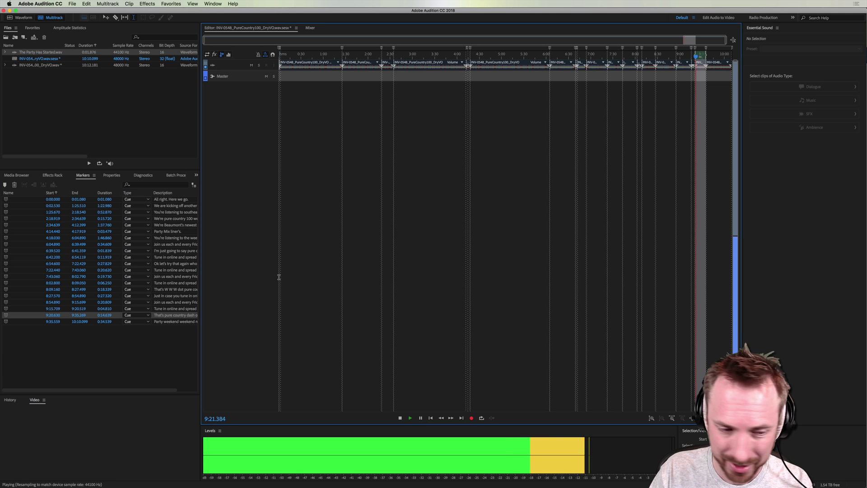
key(space)
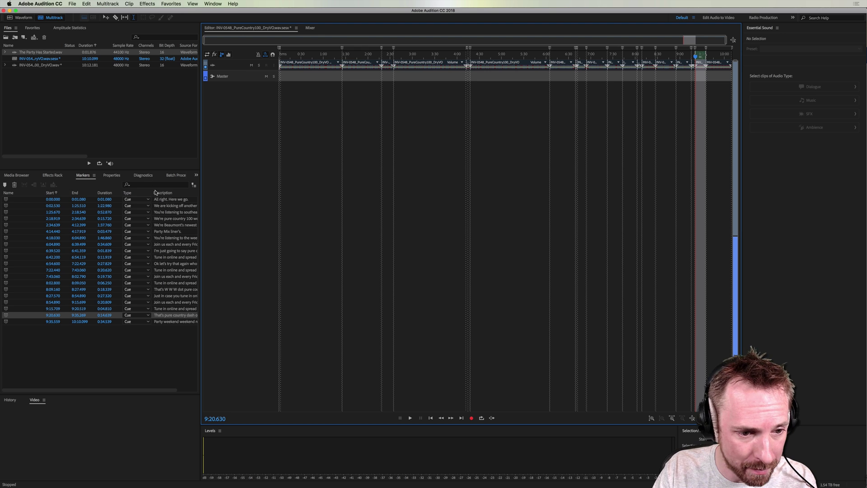
- Undock the Markers panel into a floating window, widening it and its Description column to show full lines
click(83, 176)
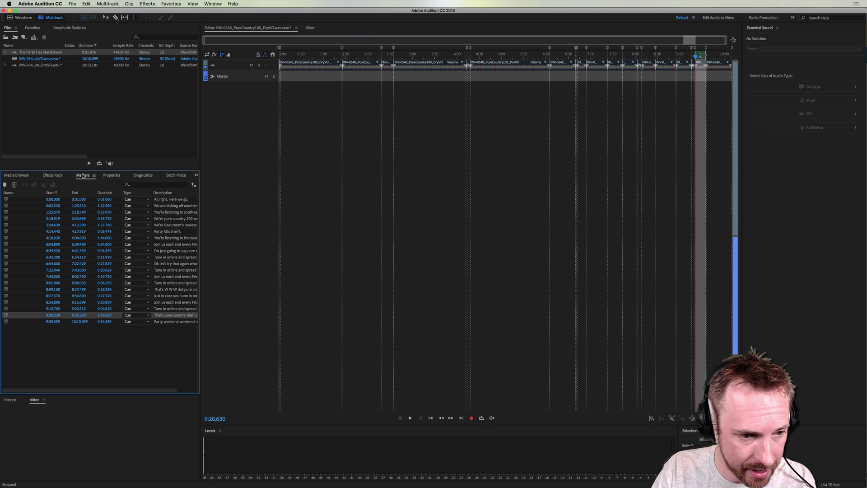
click(94, 176)
click(166, 188)
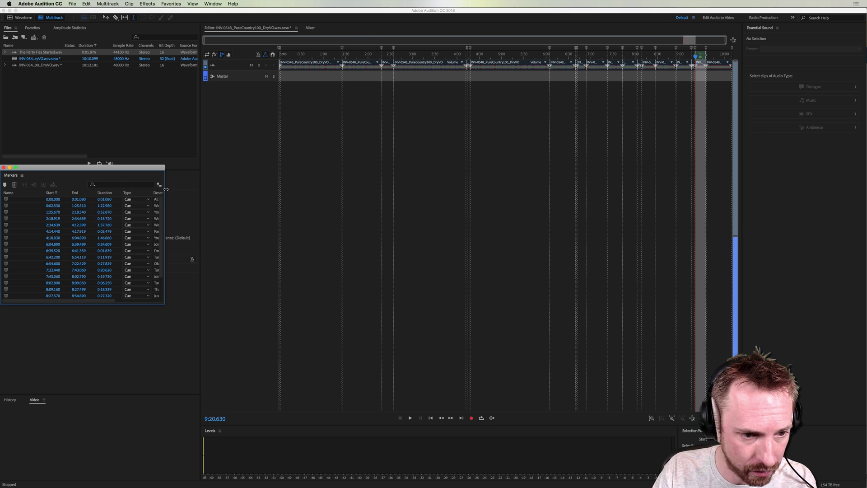
drag(167, 189, 596, 189)
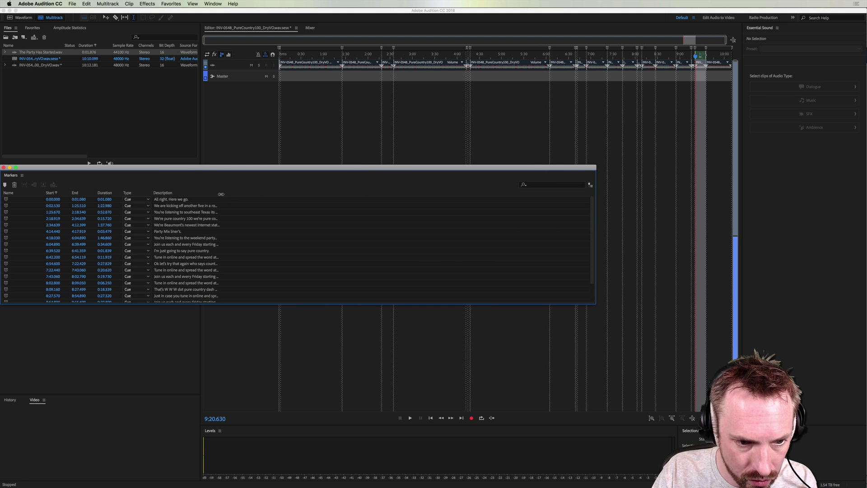
drag(219, 194, 566, 209)
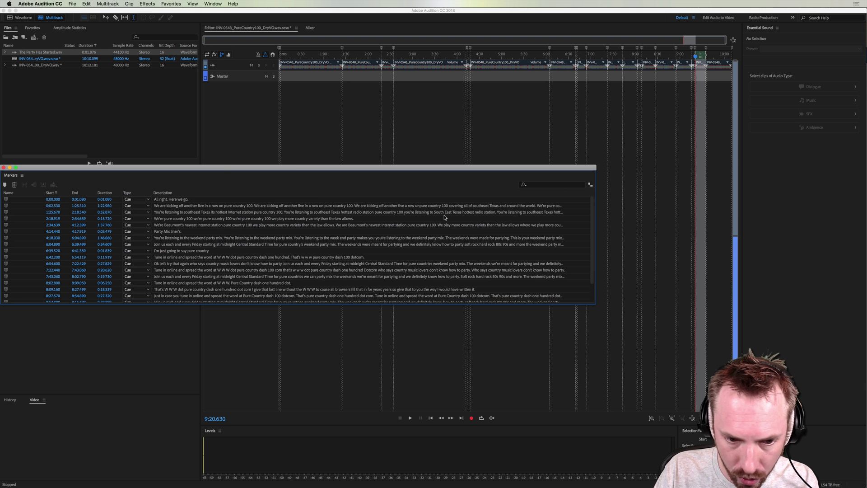
- Play the 6:39.520 marker line 'I'm just going to say pure country.' and narrow the floating window
click(179, 253)
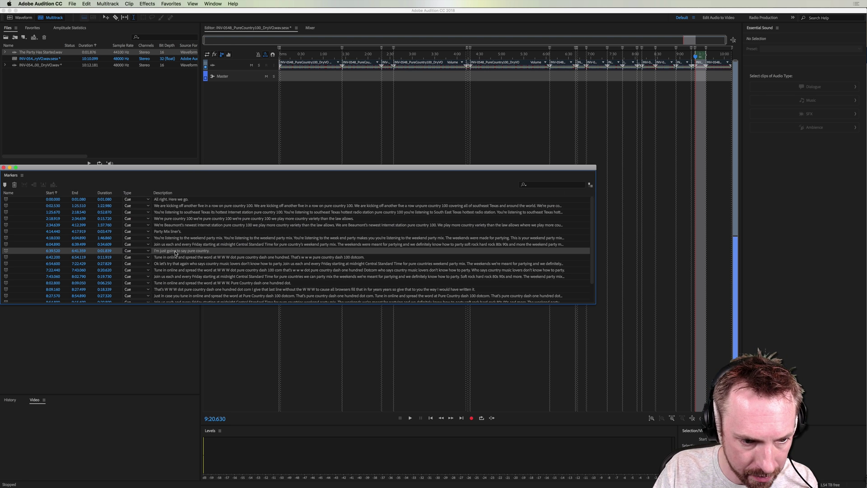
key(space)
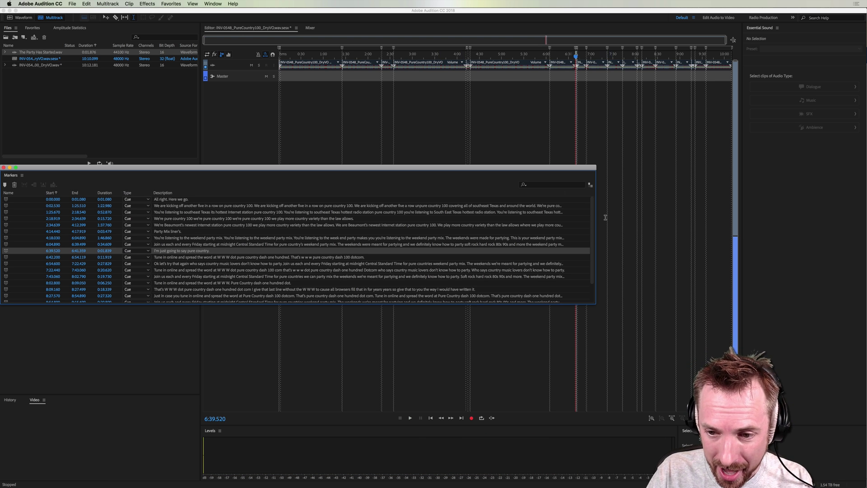
drag(597, 220, 195, 220)
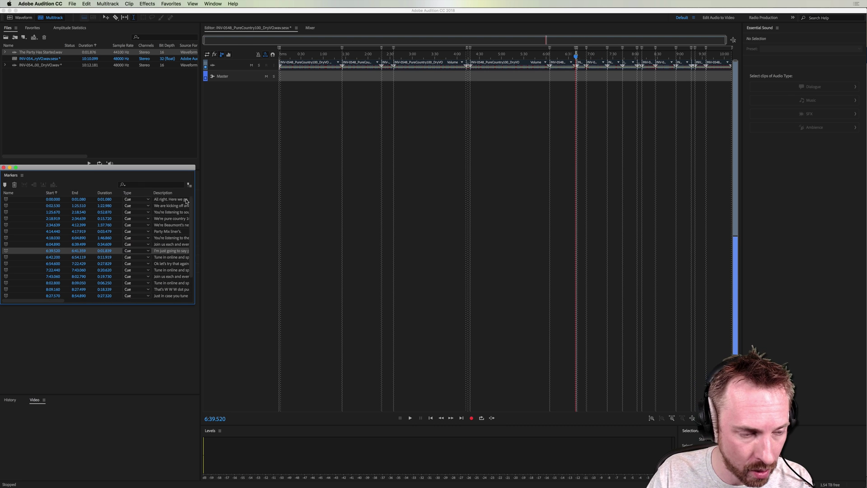
- Dock the floating Markers panel into the Media Browser and Properties panel group
drag(11, 177, 87, 175)
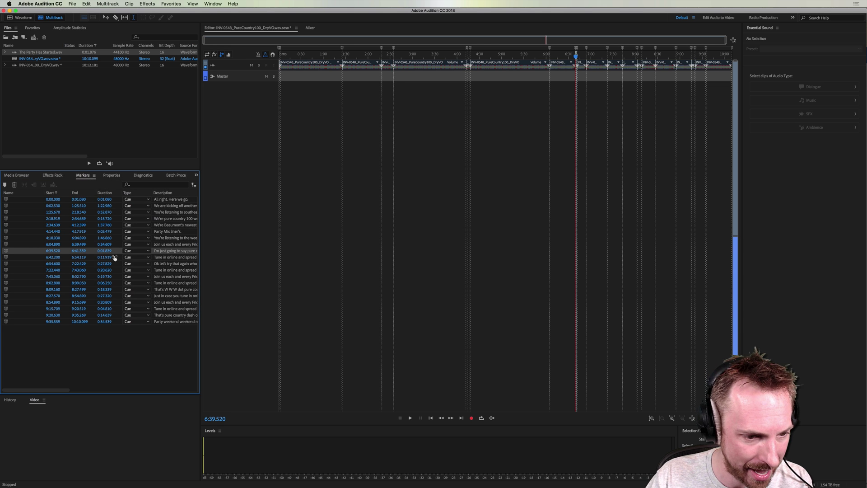